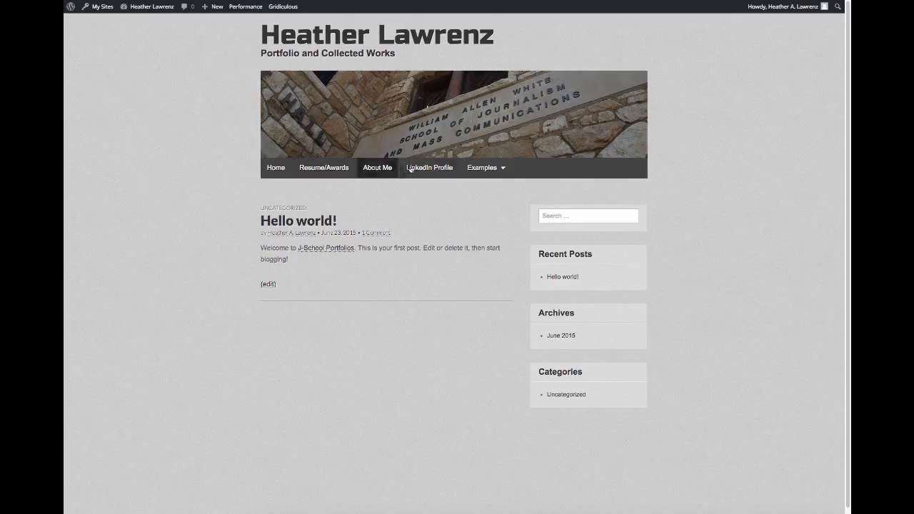
Check the Examples submenu on the live site, and open the site's menu editor from the dashboard.
{"action": "mouse_move", "coordinate": [493, 170]}
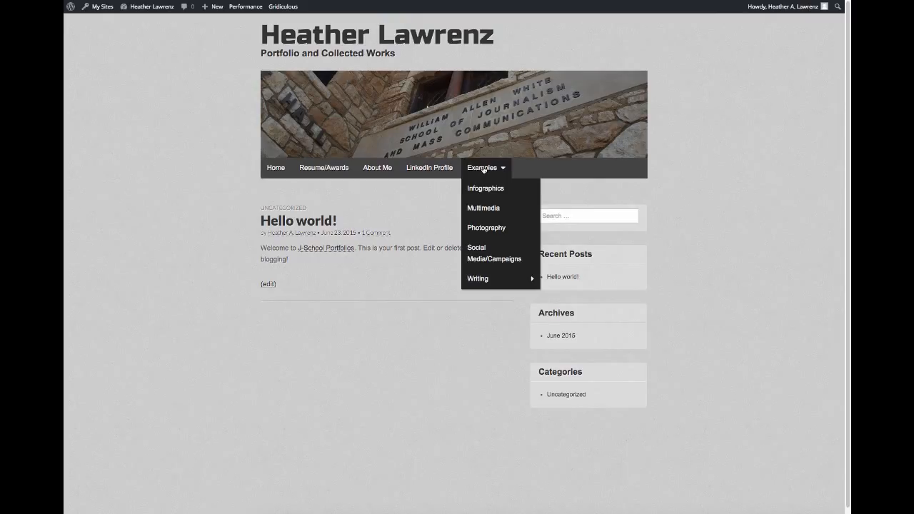
{"action": "mouse_move", "coordinate": [490, 288]}
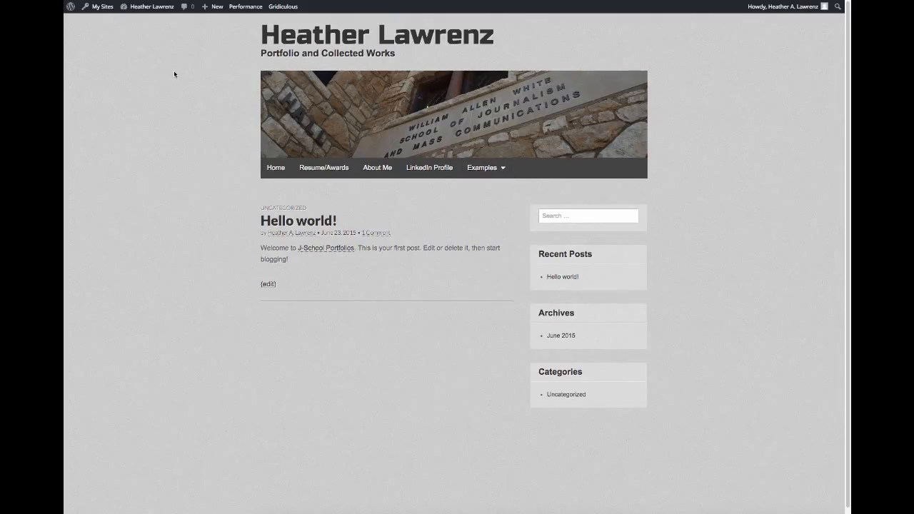
{"action": "left_click", "coordinate": [139, 22]}
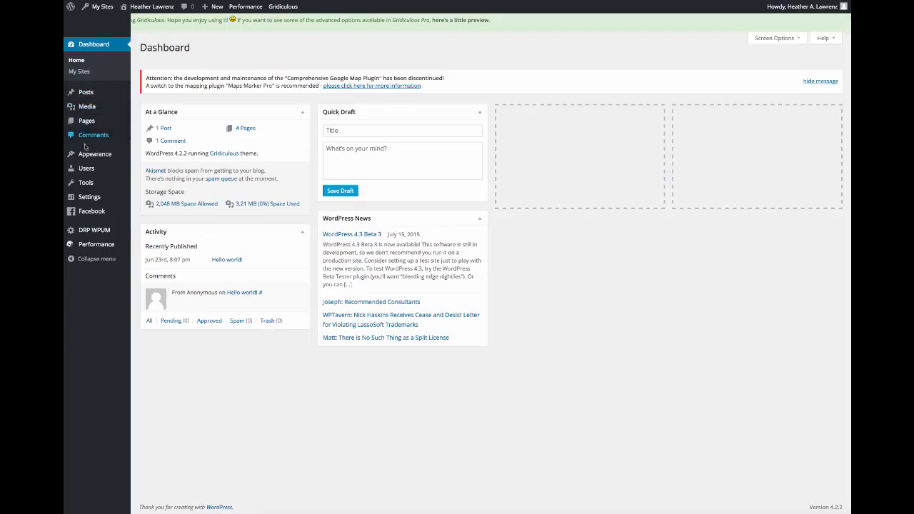
{"action": "mouse_move", "coordinate": [92, 158]}
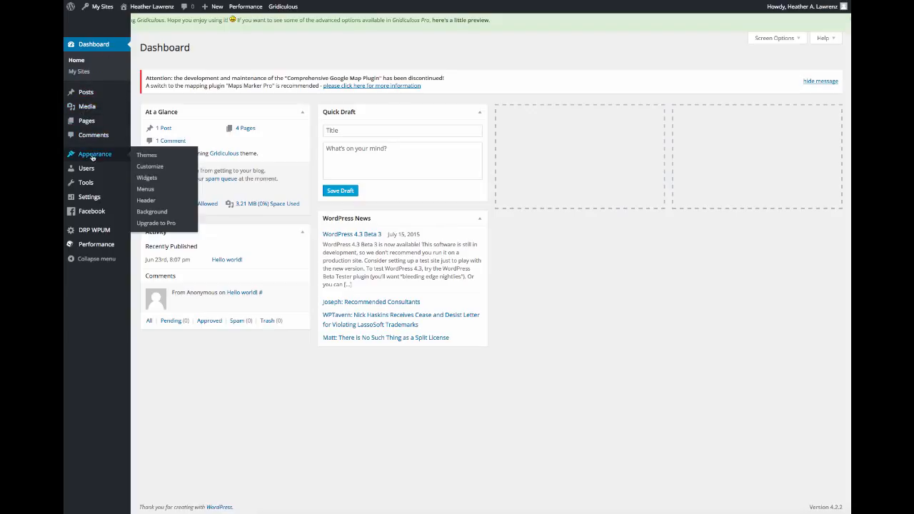
{"action": "left_click", "coordinate": [145, 189]}
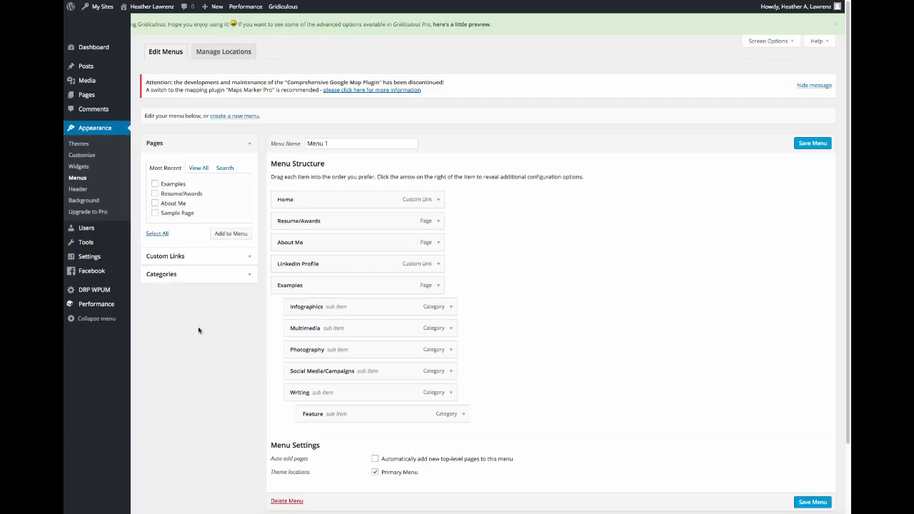
Remove the Resume/Awards page item from the Menu 1 structure.
{"action": "scroll", "coordinate": [200, 330], "scroll_direction": "down", "scroll_amount": 3}
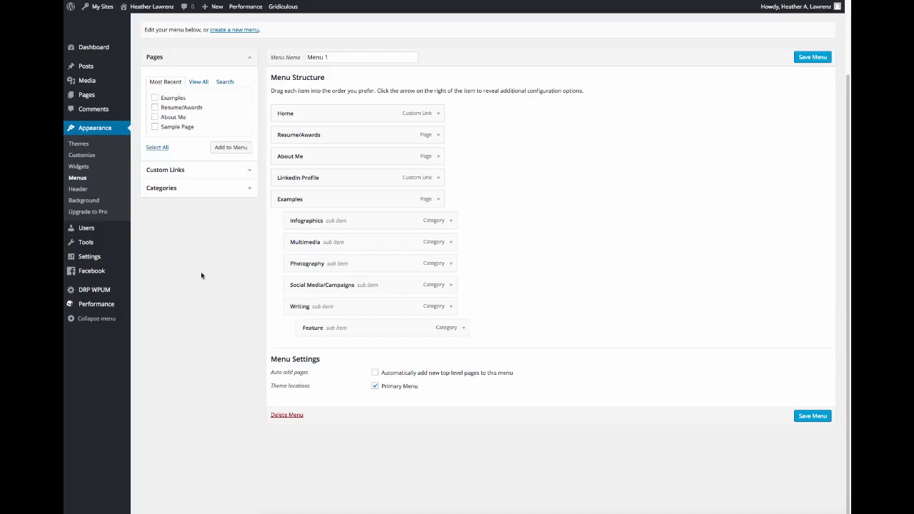
{"action": "left_click", "coordinate": [439, 135]}
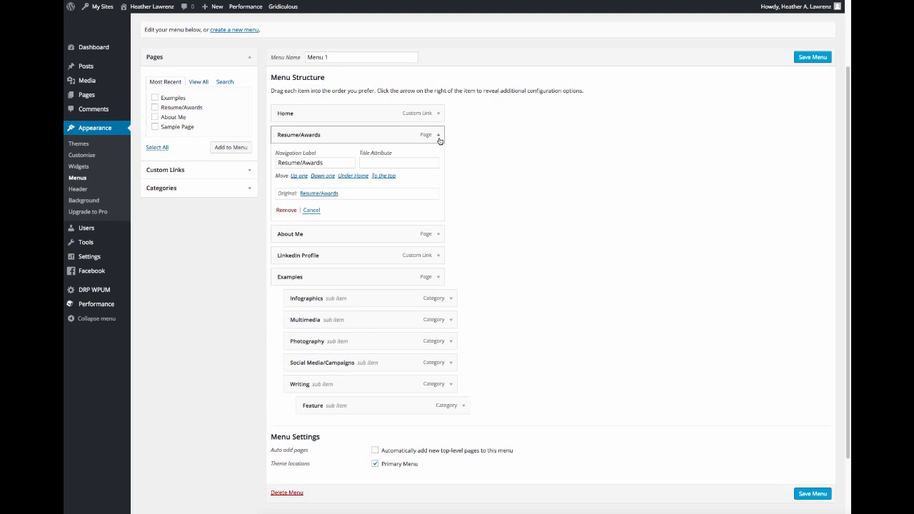
{"action": "left_click", "coordinate": [286, 210]}
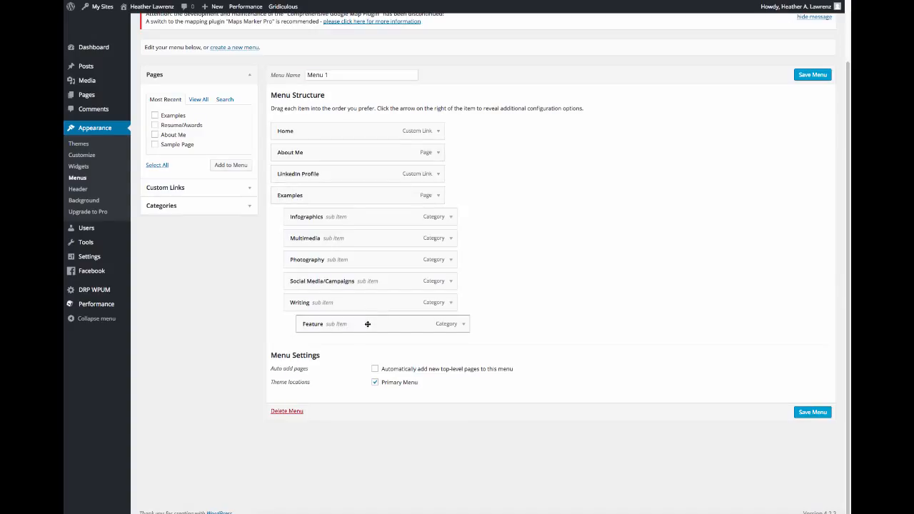
Examine the settings of the Home, LinkedIn Profile and About Me menu items, collapsing each one again.
{"action": "left_click", "coordinate": [439, 131]}
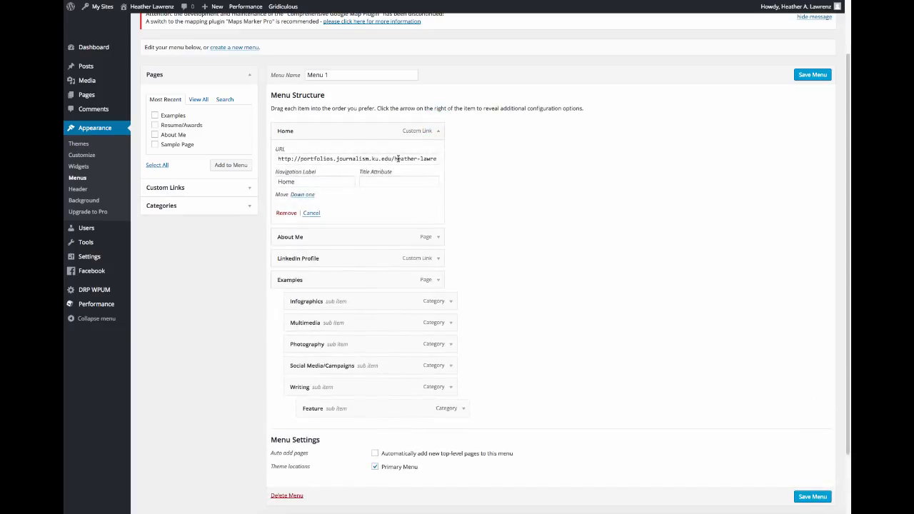
{"action": "left_click", "coordinate": [438, 131]}
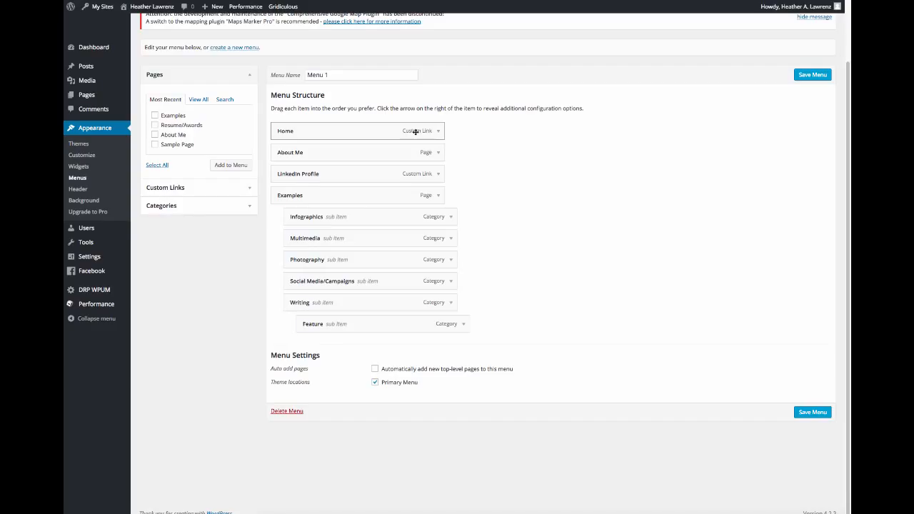
{"action": "left_click", "coordinate": [437, 173]}
{"action": "left_click", "coordinate": [439, 174]}
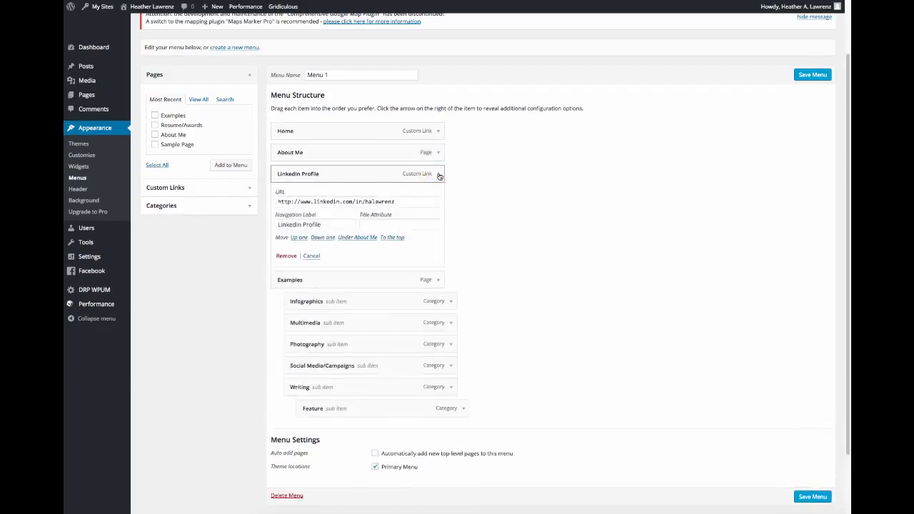
{"action": "left_click", "coordinate": [438, 175]}
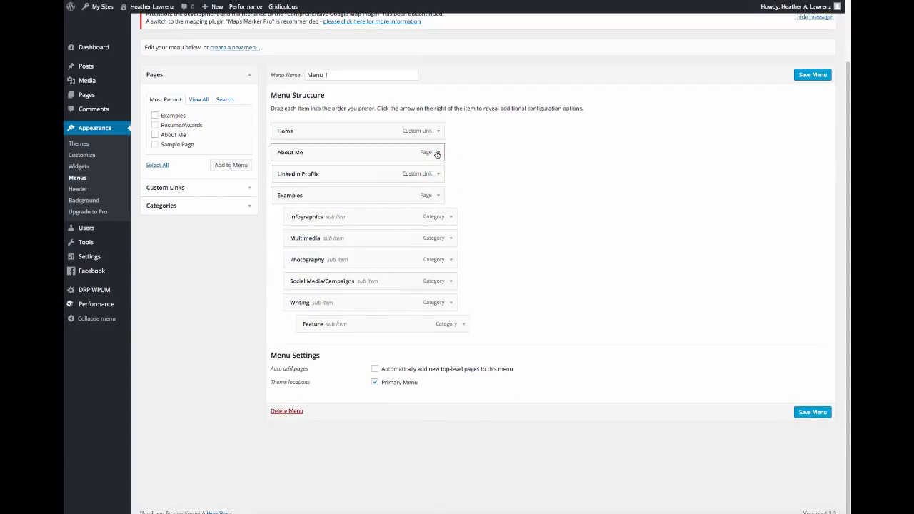
{"action": "left_click", "coordinate": [437, 154]}
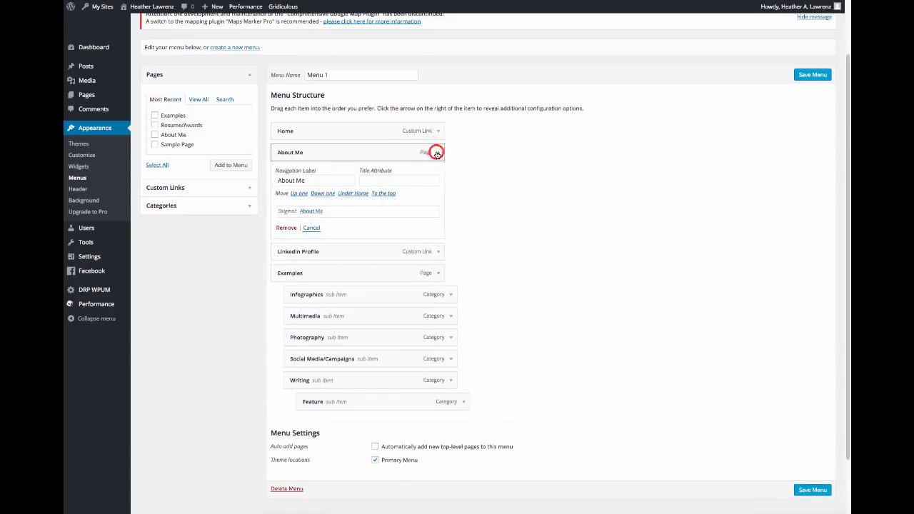
{"action": "left_click", "coordinate": [437, 154]}
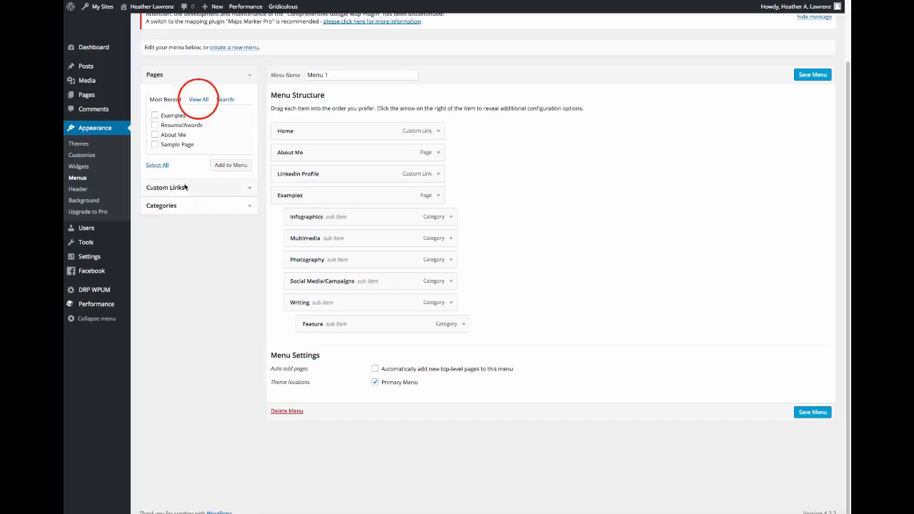
Add the Resume/Awards page to the menu from the full page list and place it between About Me and LinkedIn Profile.
{"action": "left_click", "coordinate": [199, 100]}
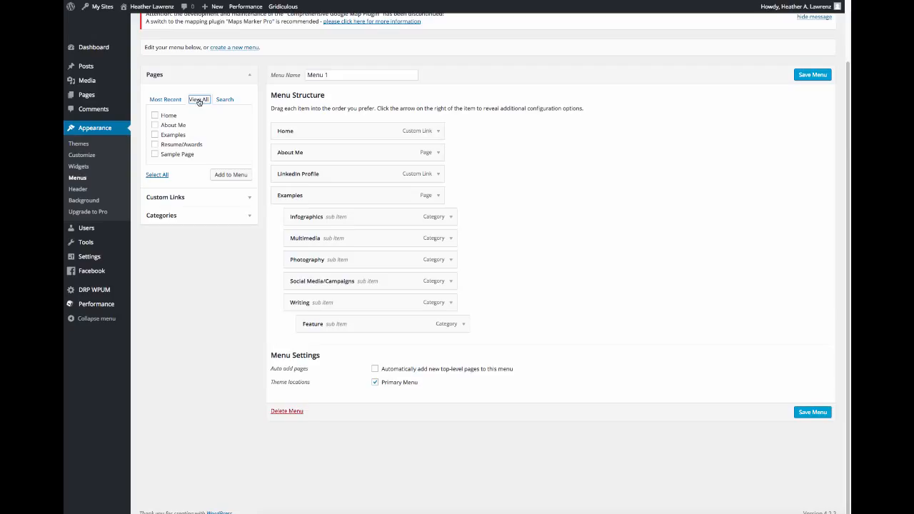
{"action": "left_click", "coordinate": [156, 144]}
{"action": "left_click", "coordinate": [229, 172]}
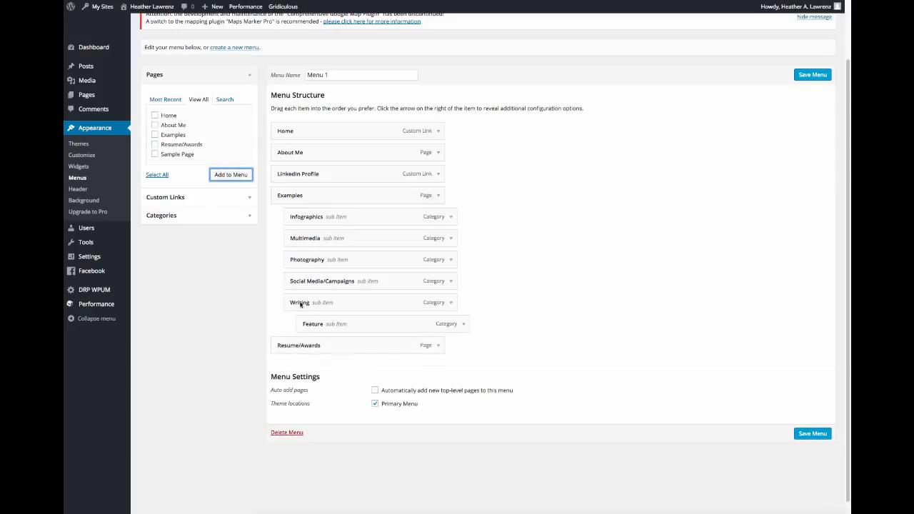
{"action": "left_click_drag", "start_coordinate": [317, 344], "coordinate": [311, 174]}
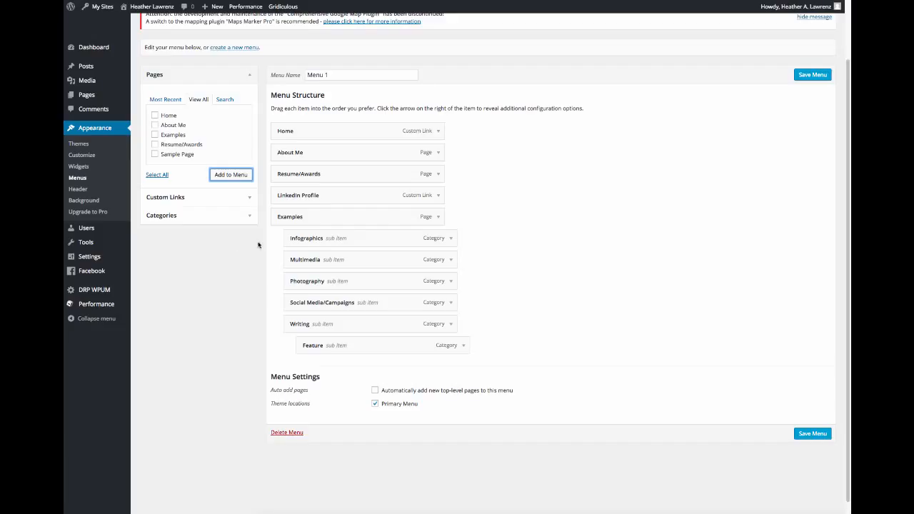
List all categories available for the menu, and save Menu 1 before leaving the menu editor.
{"action": "left_click", "coordinate": [249, 216]}
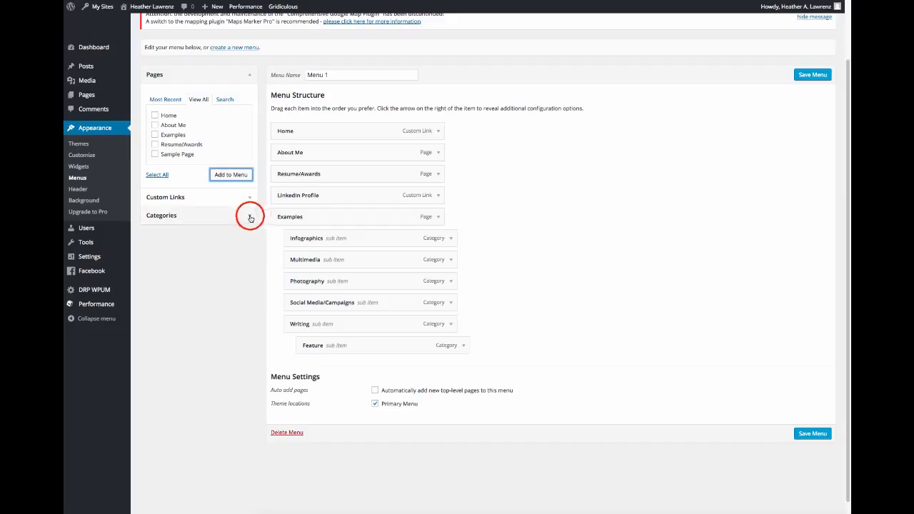
{"action": "left_click", "coordinate": [193, 138]}
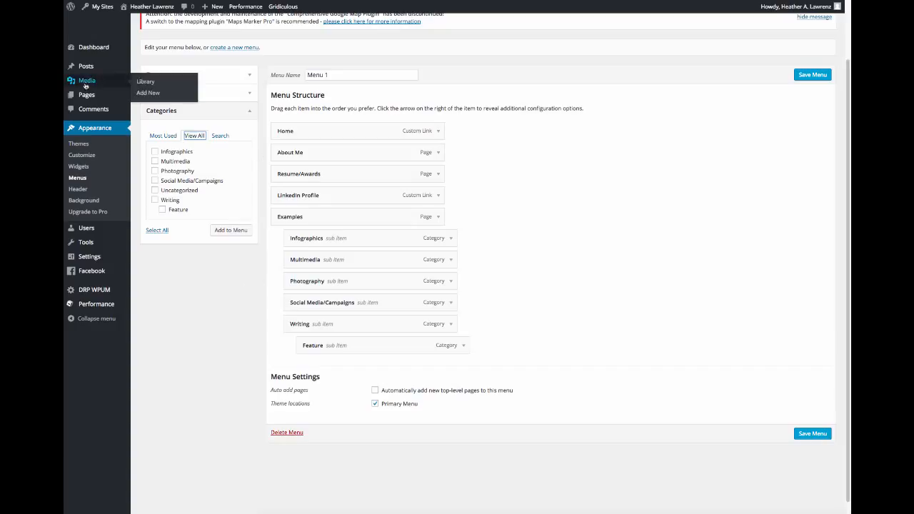
{"action": "mouse_move", "coordinate": [89, 98]}
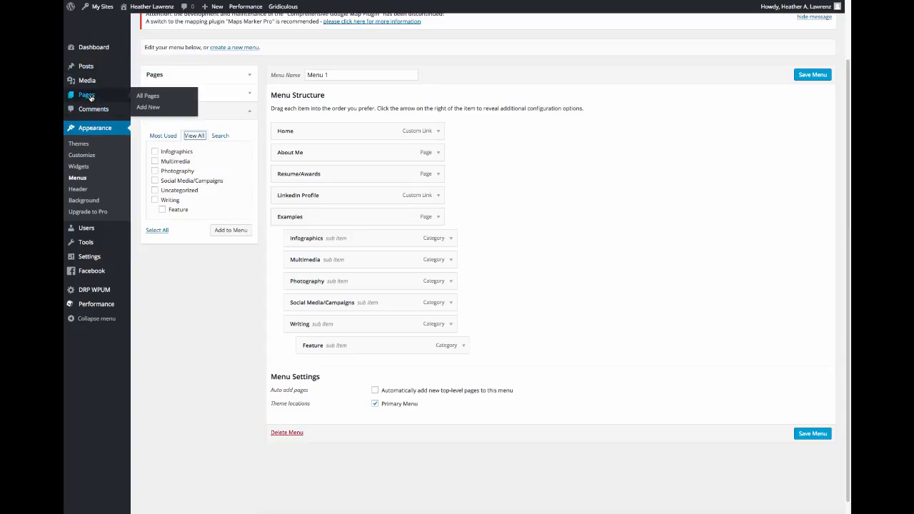
{"action": "left_click", "coordinate": [147, 96]}
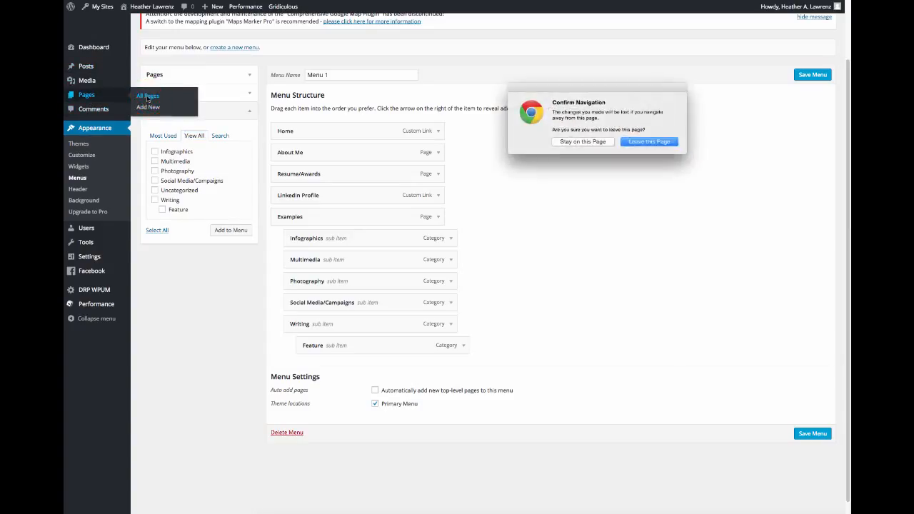
{"action": "left_click", "coordinate": [586, 141]}
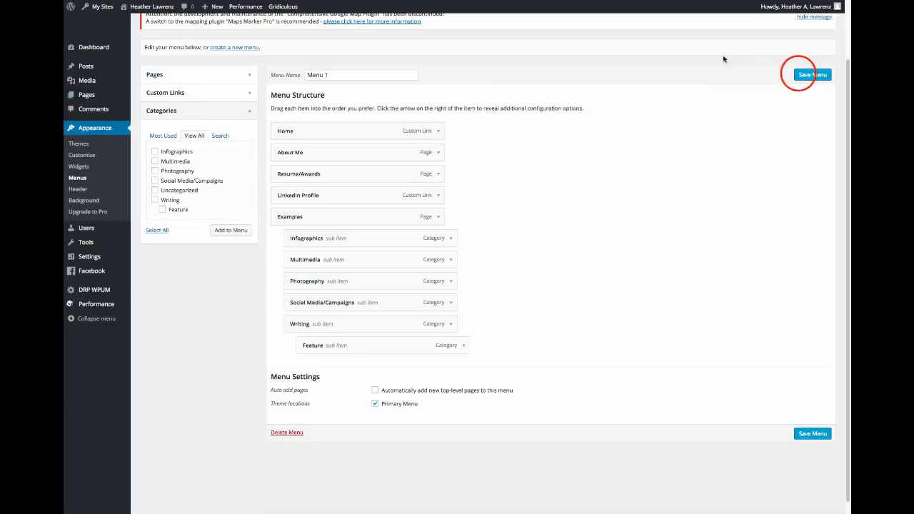
{"action": "left_click", "coordinate": [798, 75]}
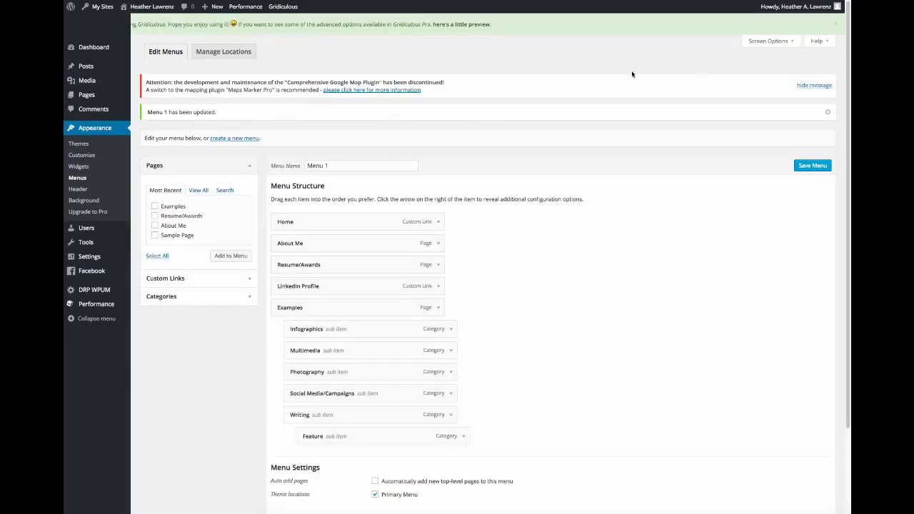
Open the list of all pages and move Sample Page to the trash.
{"action": "mouse_move", "coordinate": [93, 98]}
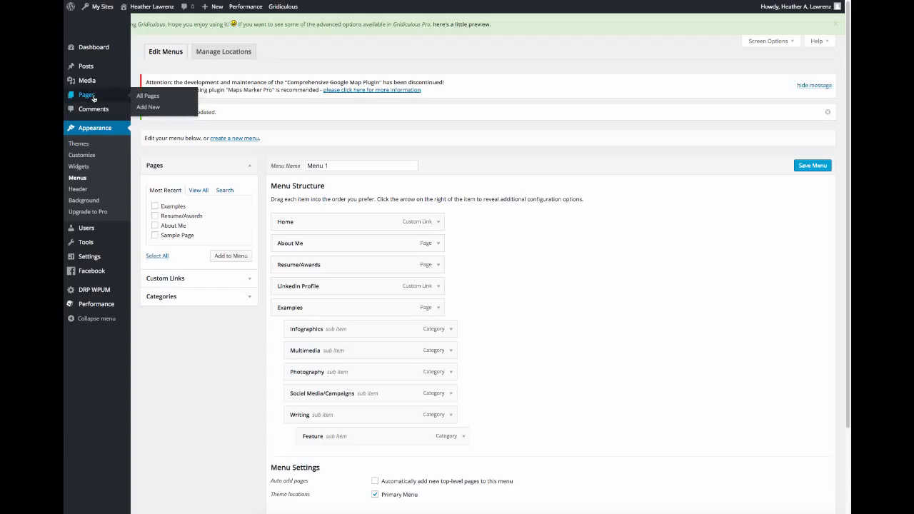
{"action": "left_click", "coordinate": [147, 95]}
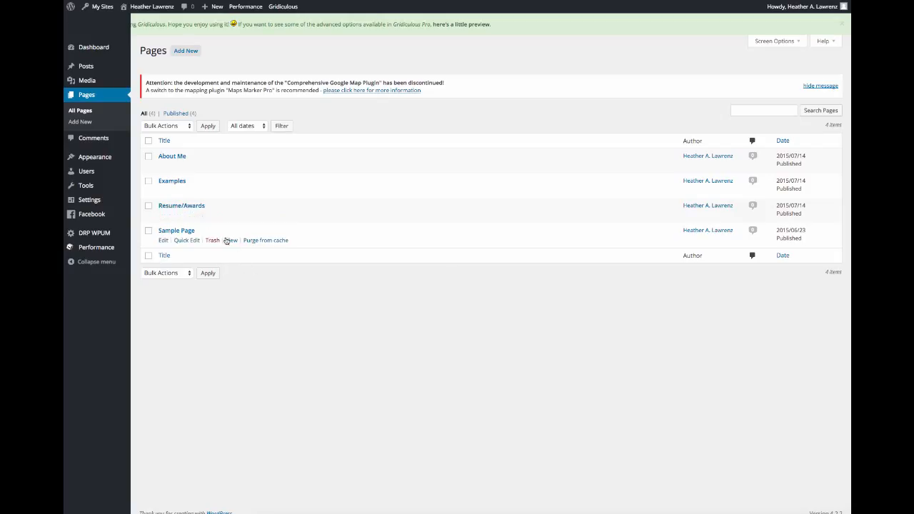
{"action": "left_click", "coordinate": [148, 232]}
{"action": "left_click", "coordinate": [213, 241]}
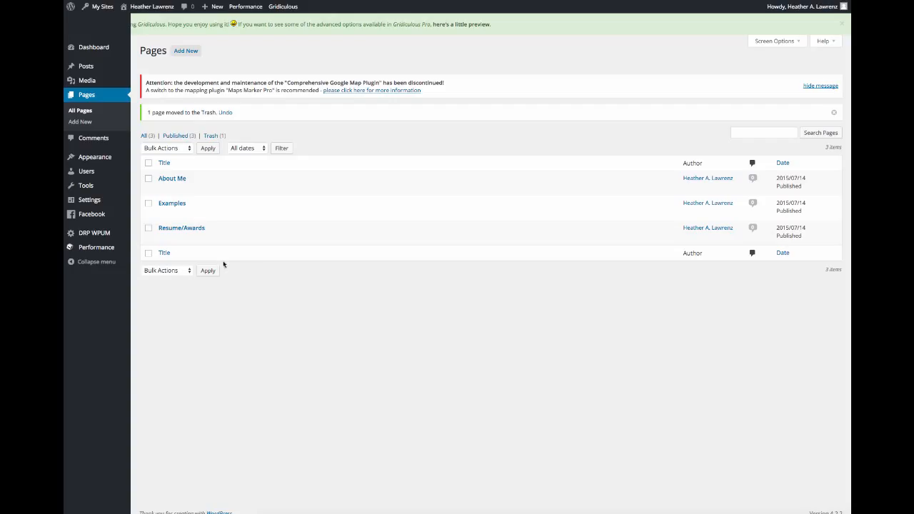
Create a new page titled "Demo" and publish it.
{"action": "left_click", "coordinate": [190, 52]}
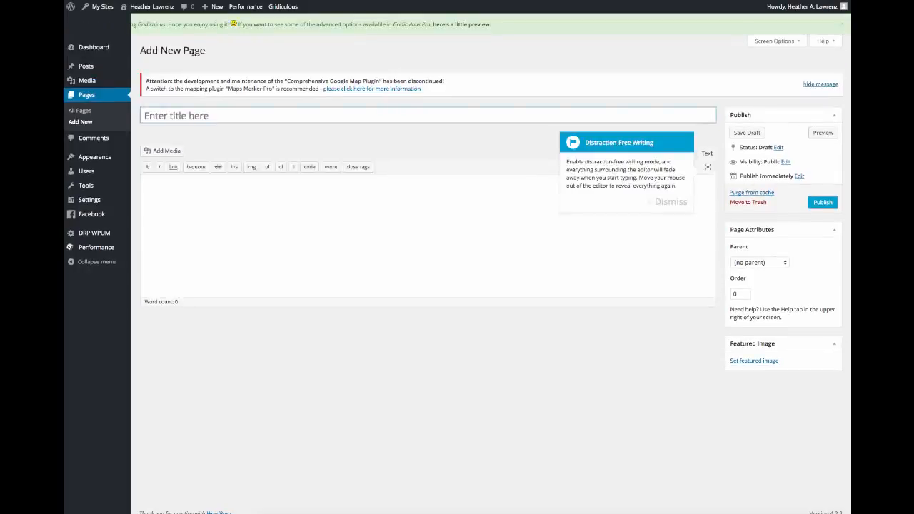
{"action": "left_click", "coordinate": [190, 115]}
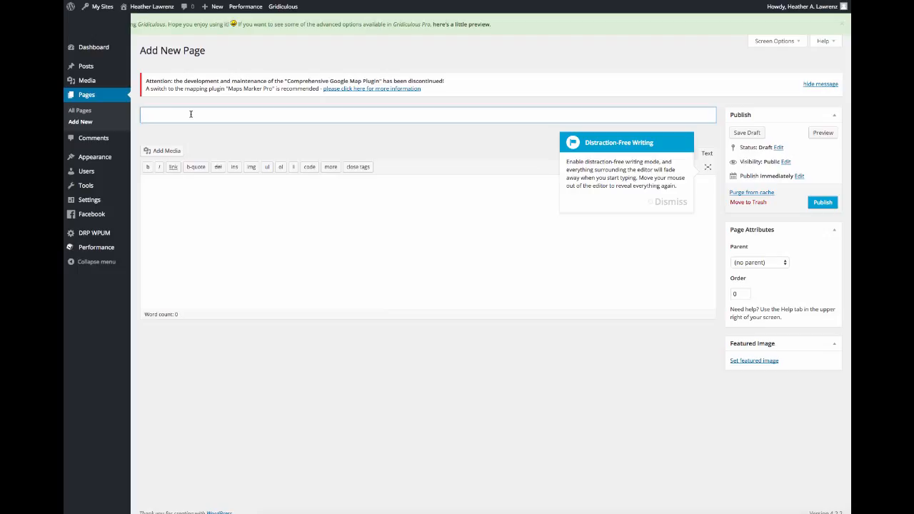
{"action": "type", "text": "Demo"}
{"action": "left_click", "coordinate": [823, 203]}
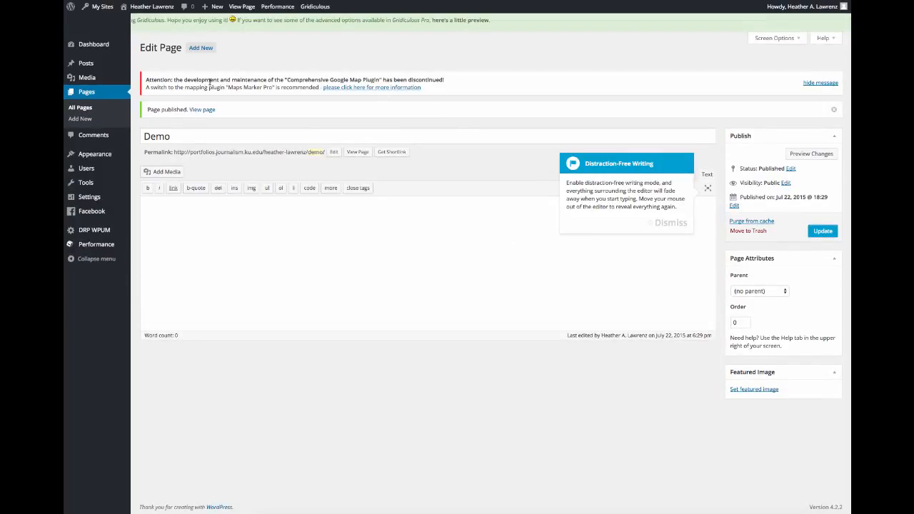
Reopen the menu editor and find the Demo page in the full list of pages, leaving it unselected.
{"action": "mouse_move", "coordinate": [110, 157]}
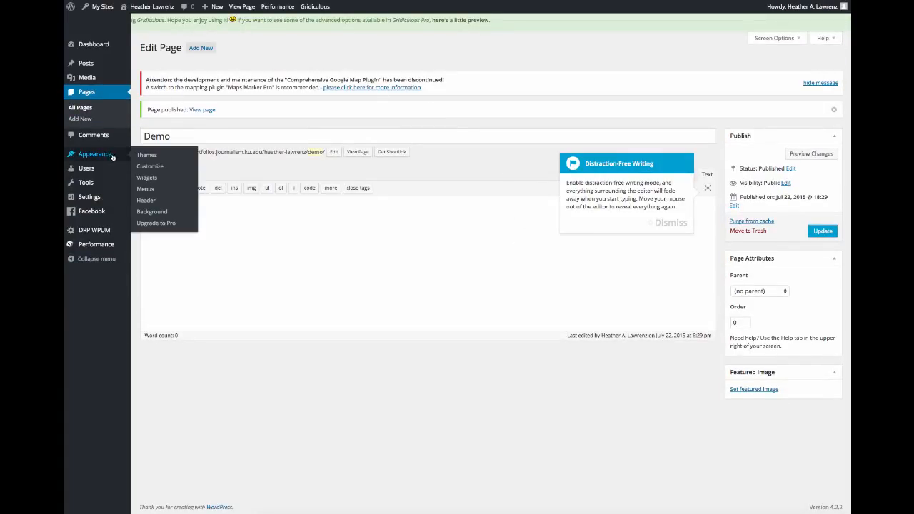
{"action": "left_click", "coordinate": [146, 190]}
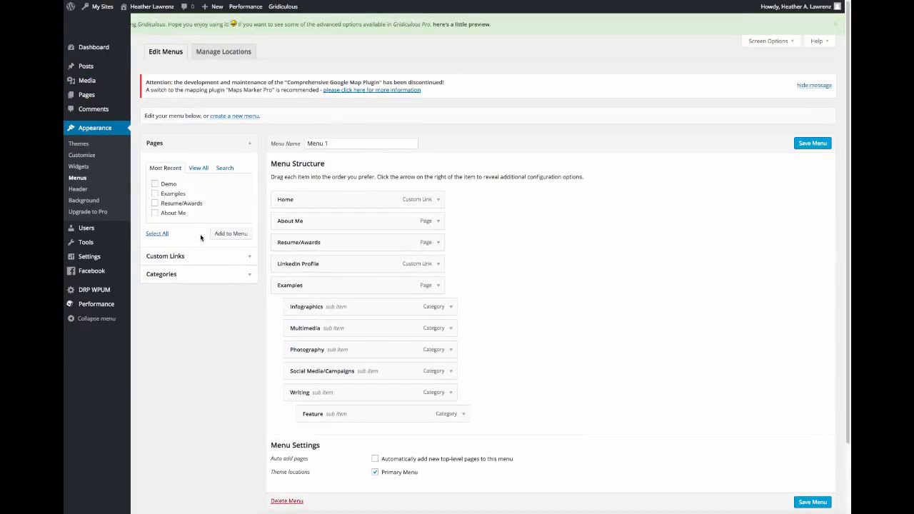
{"action": "left_click", "coordinate": [195, 168]}
{"action": "left_click", "coordinate": [155, 203]}
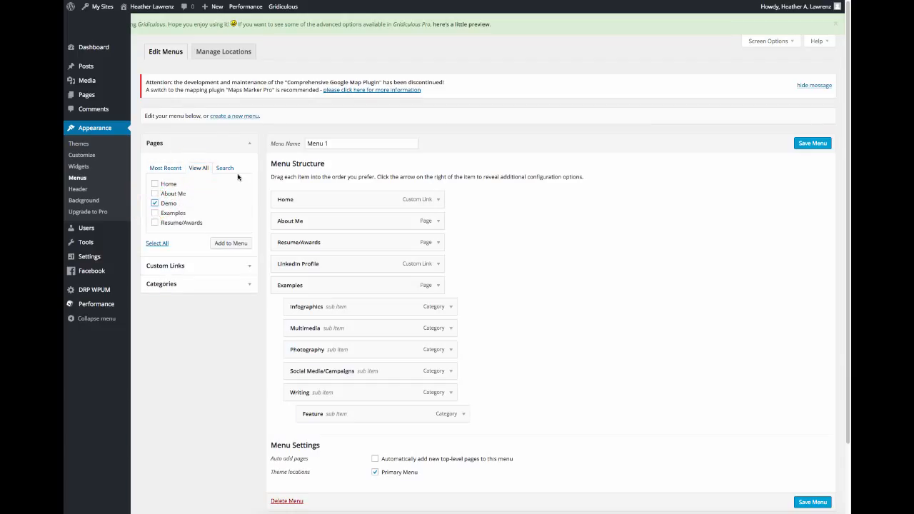
{"action": "left_click", "coordinate": [154, 203]}
Examine the Home item's custom link settings and the URL and link text fields for adding a custom link.
{"action": "left_click", "coordinate": [437, 200]}
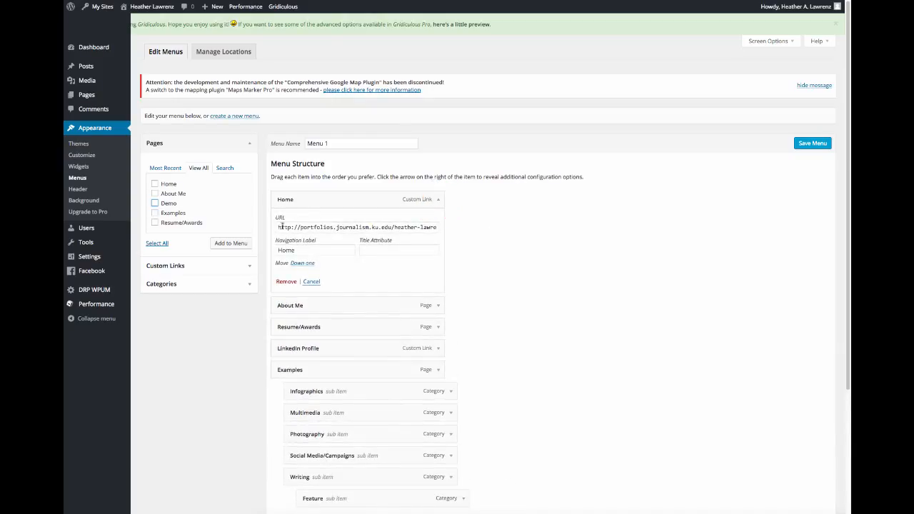
{"action": "left_click", "coordinate": [243, 266]}
{"action": "left_click_drag", "start_coordinate": [218, 188], "coordinate": [160, 188]}
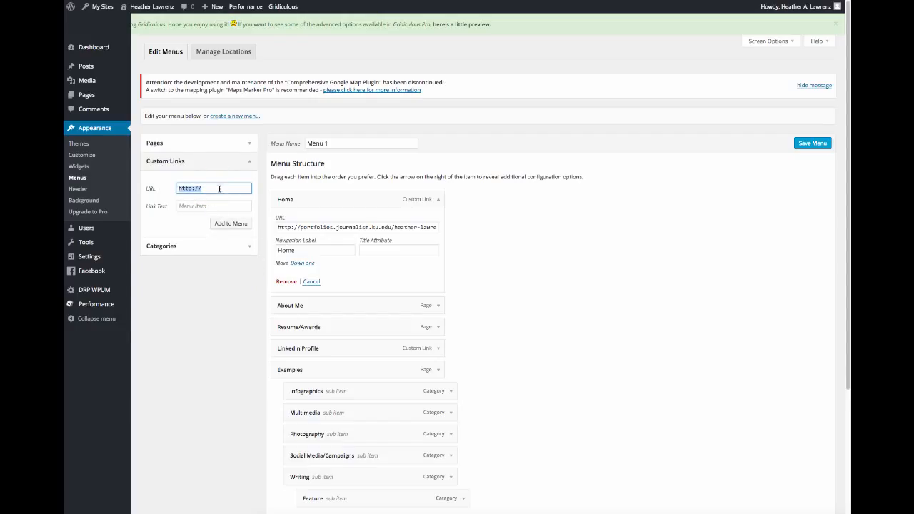
{"action": "left_click", "coordinate": [202, 207]}
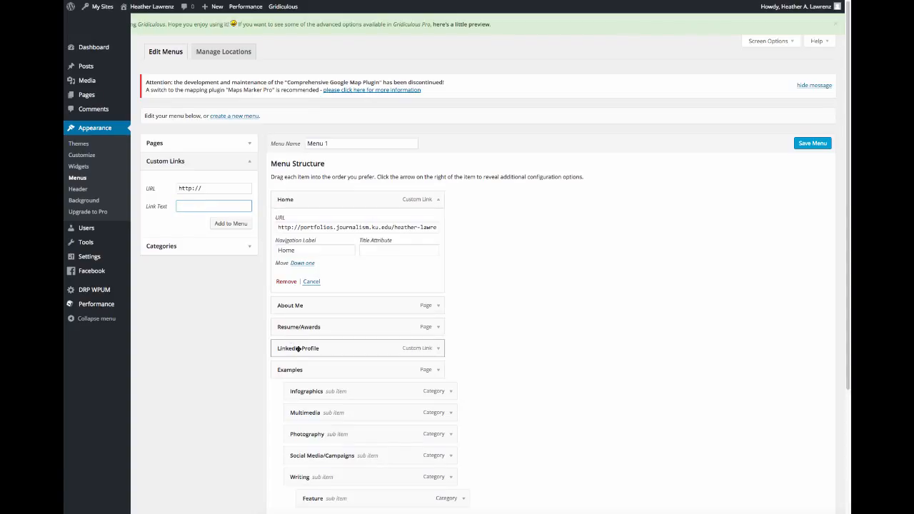
Open the post categories and add two new categories, Sports and News, each with Writing as the parent.
{"action": "left_click", "coordinate": [214, 280]}
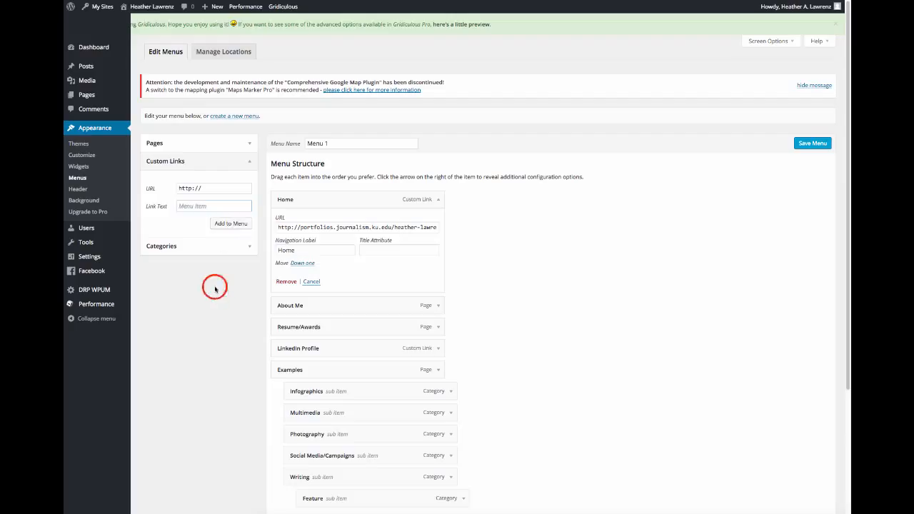
{"action": "left_click", "coordinate": [248, 162]}
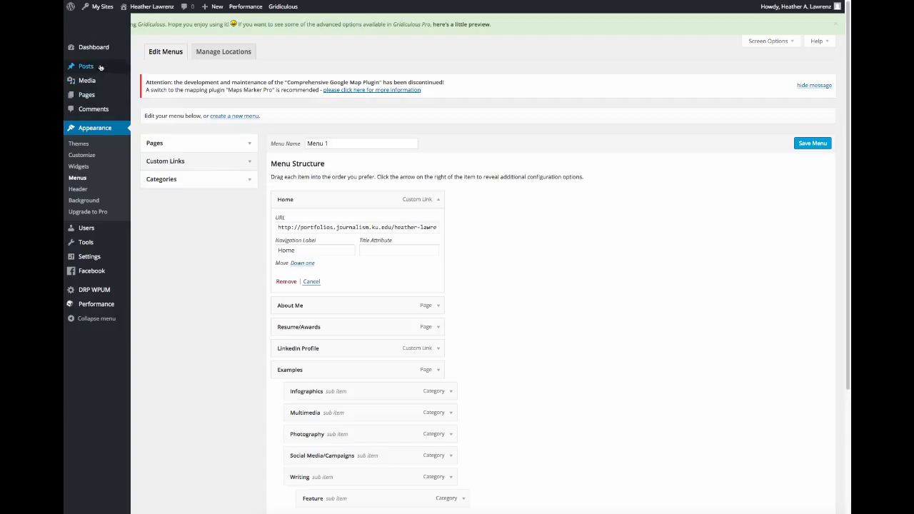
{"action": "mouse_move", "coordinate": [95, 66]}
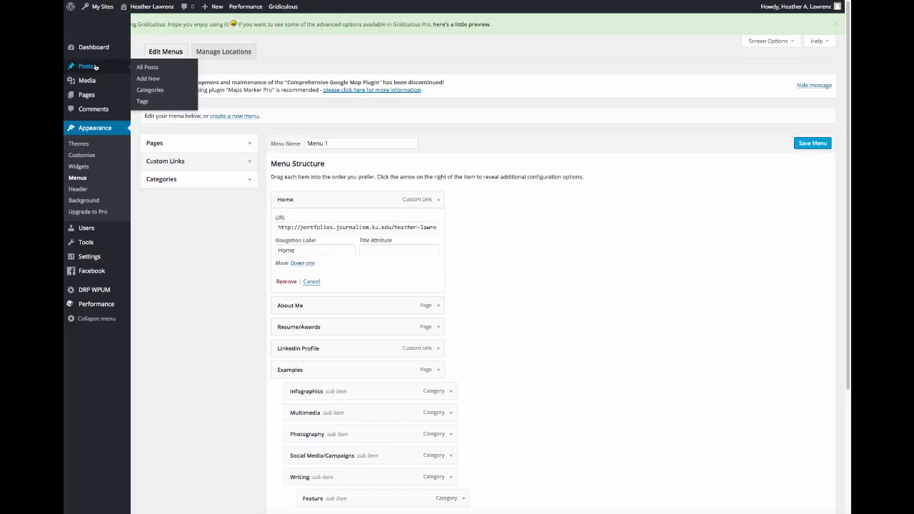
{"action": "left_click", "coordinate": [150, 89]}
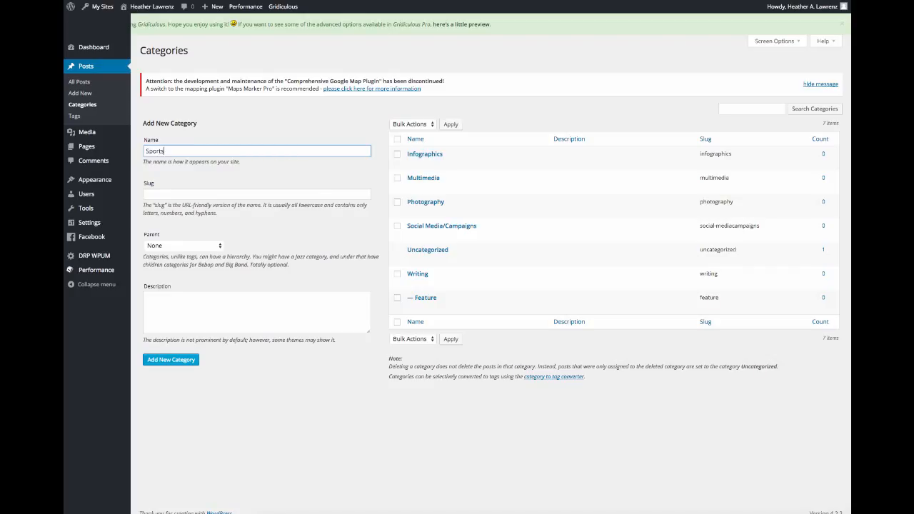
{"action": "left_click", "coordinate": [208, 247]}
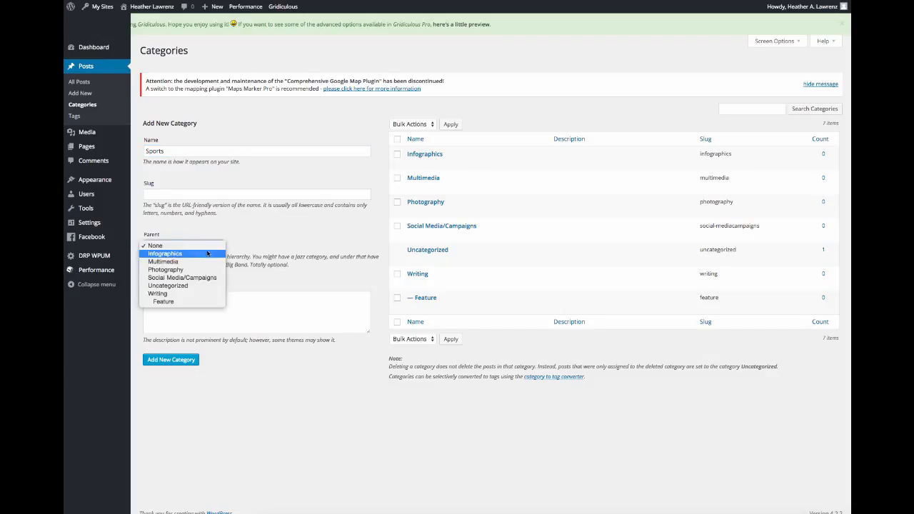
{"action": "left_click", "coordinate": [201, 295]}
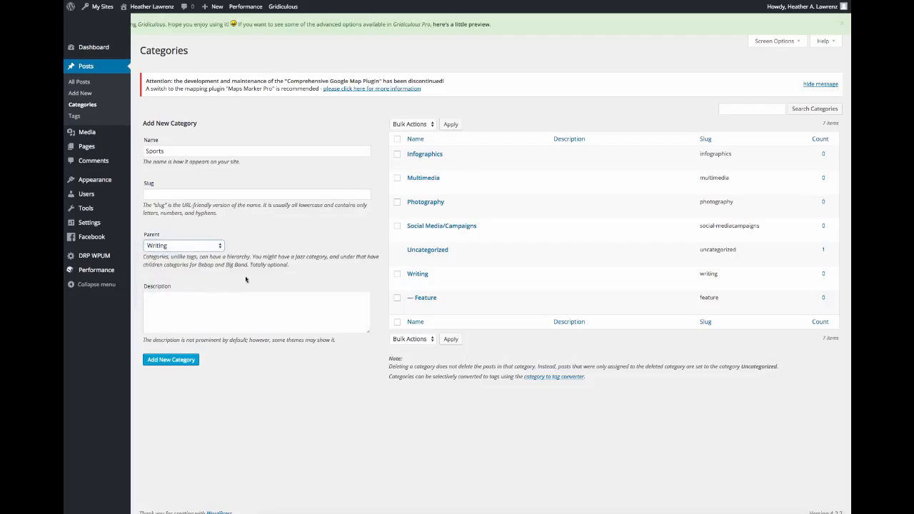
{"action": "left_click", "coordinate": [170, 361]}
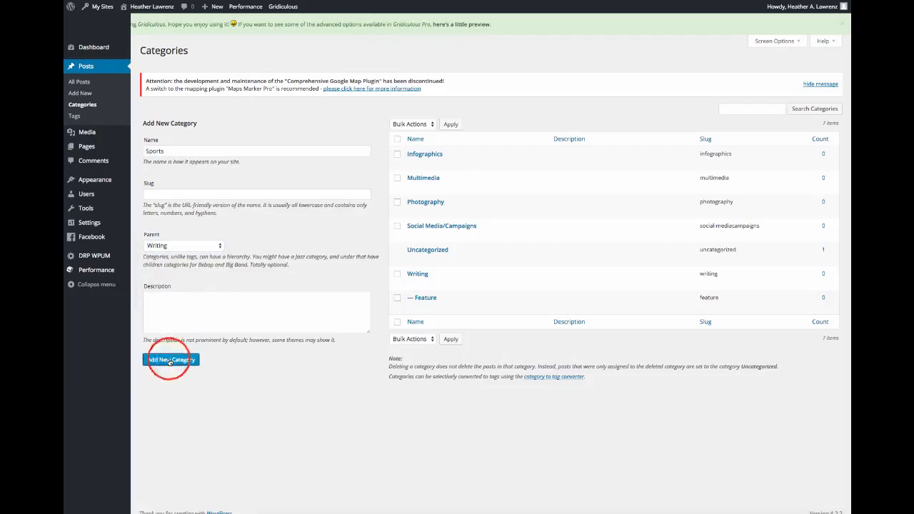
{"action": "left_click", "coordinate": [211, 154]}
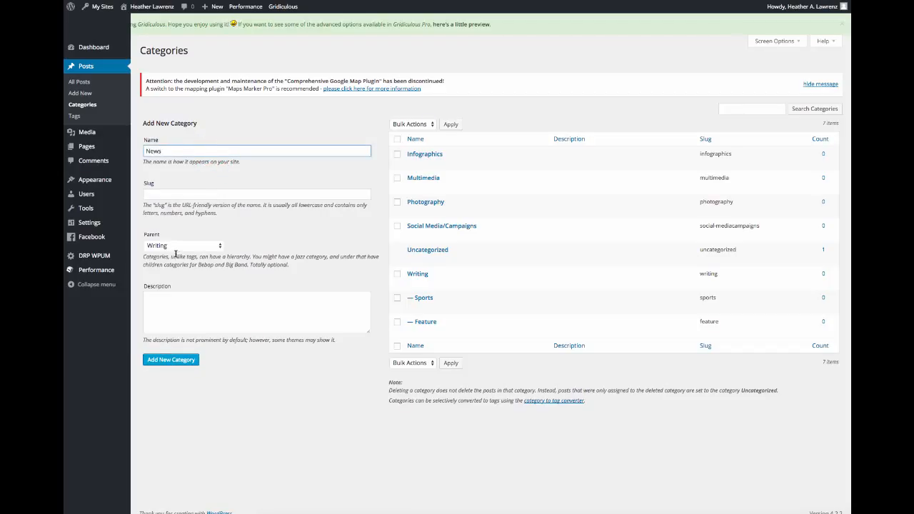
{"action": "left_click", "coordinate": [175, 361]}
Add a top-level post category named Design with its parent set to None.
{"action": "left_click", "coordinate": [212, 245]}
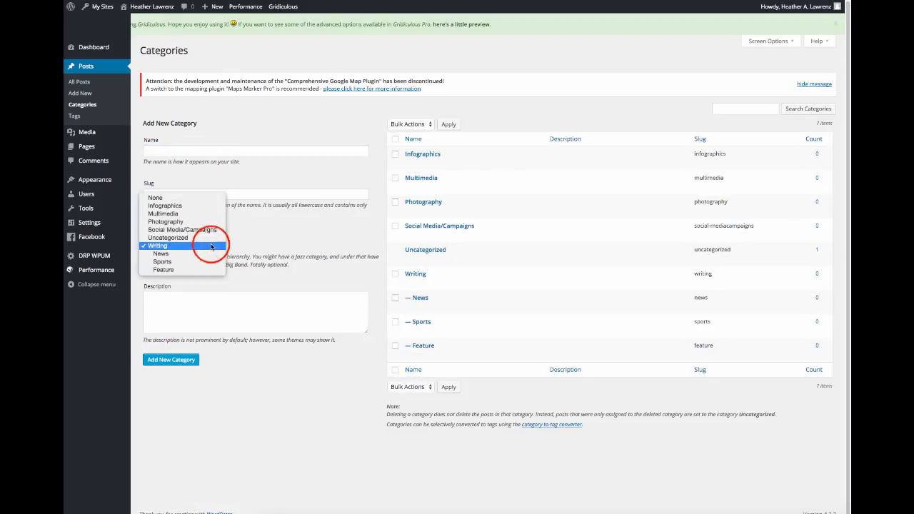
{"action": "left_click", "coordinate": [203, 199]}
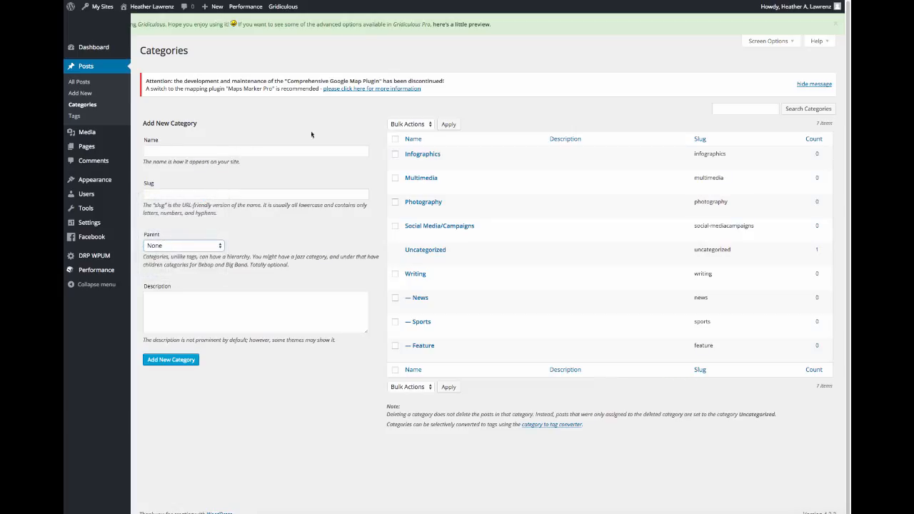
{"action": "left_click", "coordinate": [191, 149]}
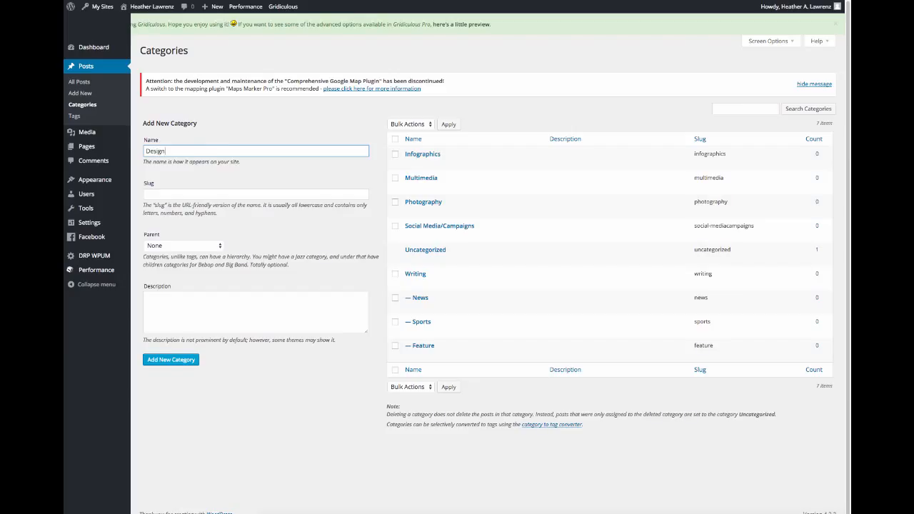
{"action": "left_click", "coordinate": [183, 362]}
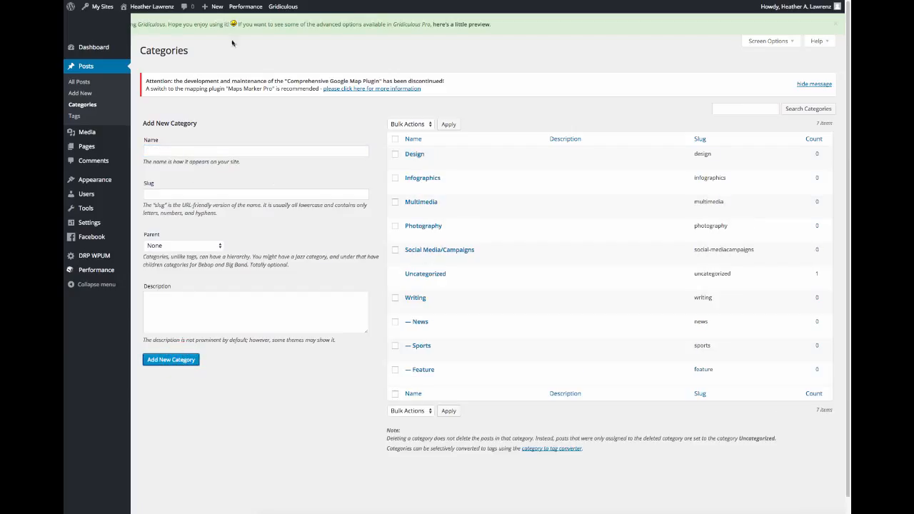
{"action": "mouse_move", "coordinate": [478, 156]}
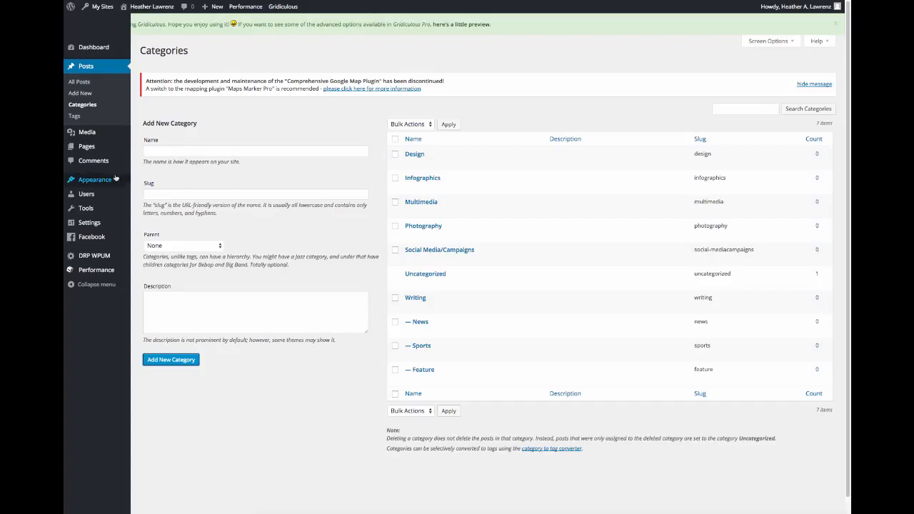
Reopen the menu editor and add the Design category from the full category list to Menu 1.
{"action": "mouse_move", "coordinate": [113, 180]}
{"action": "left_click", "coordinate": [144, 215]}
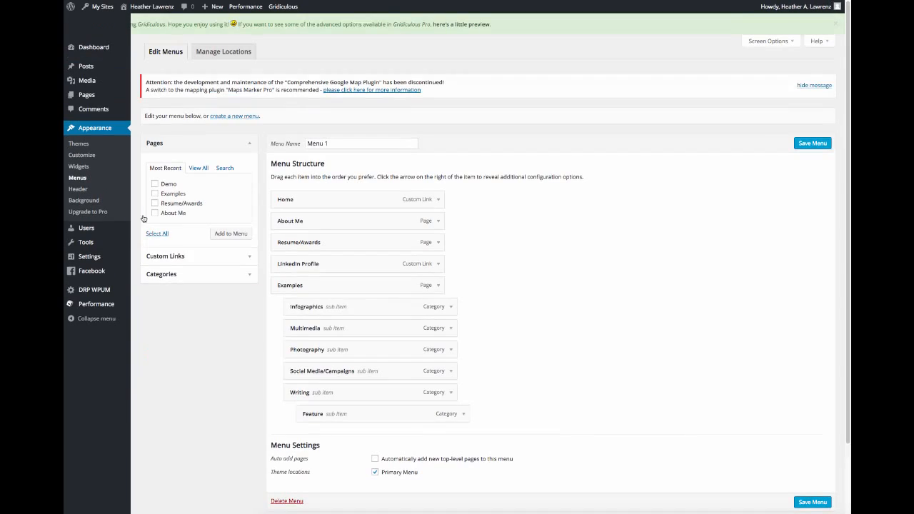
{"action": "left_click", "coordinate": [250, 274]}
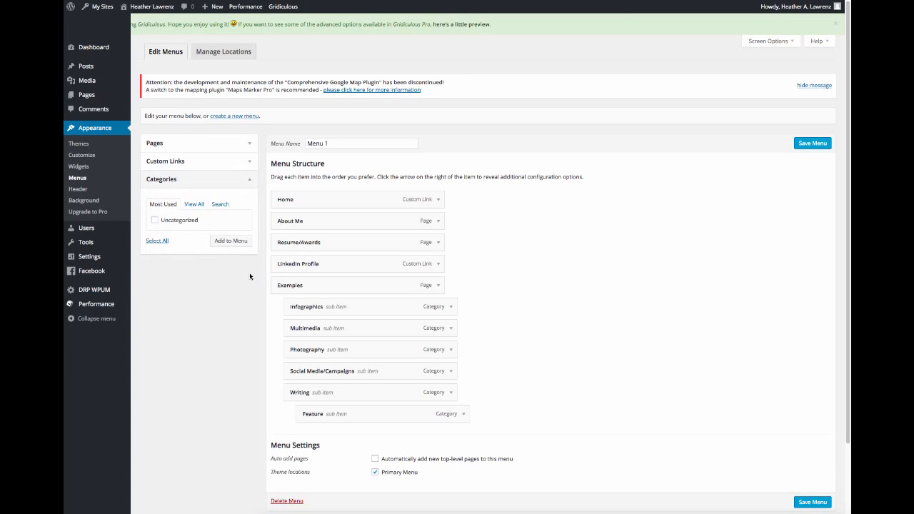
{"action": "left_click", "coordinate": [196, 204]}
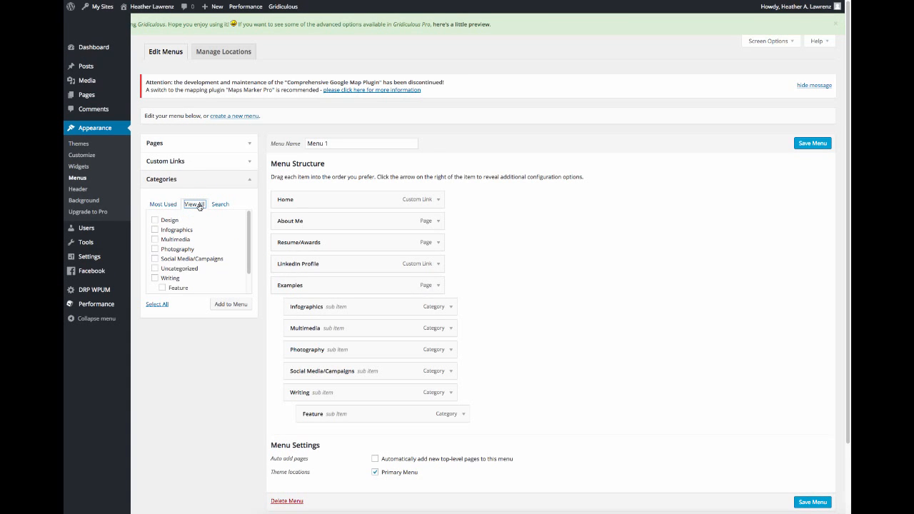
{"action": "left_click", "coordinate": [155, 221]}
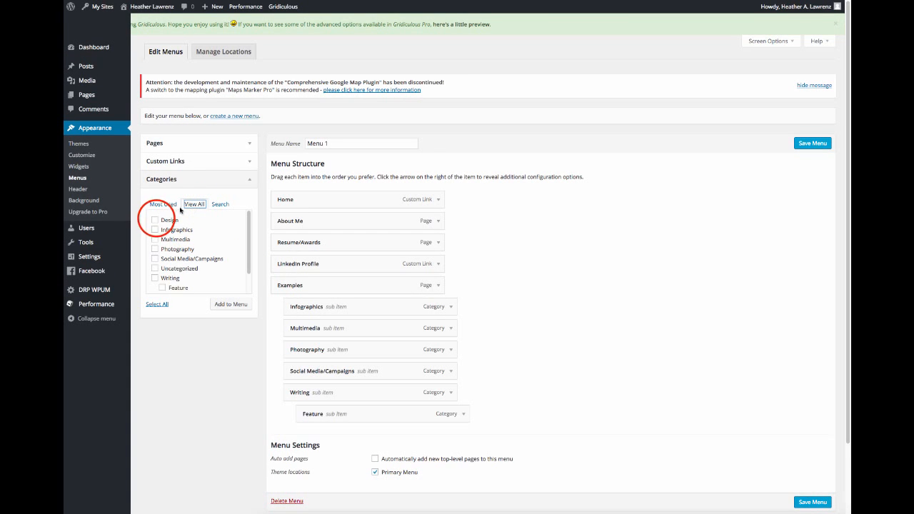
{"action": "left_click", "coordinate": [238, 305]}
Add the News and Sports subcategories of Writing to the menu together.
{"action": "left_click_drag", "start_coordinate": [249, 244], "coordinate": [249, 264]}
{"action": "left_click", "coordinate": [163, 274]}
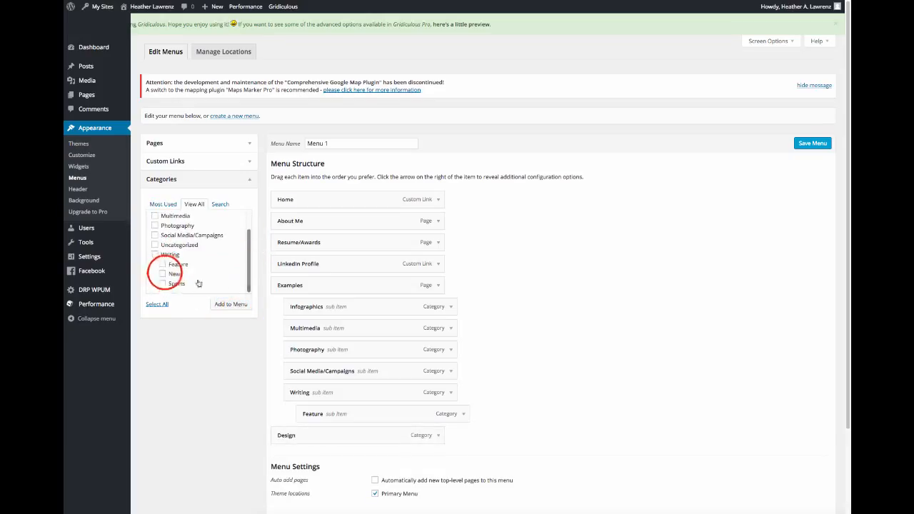
{"action": "left_click", "coordinate": [162, 284]}
{"action": "left_click", "coordinate": [230, 305]}
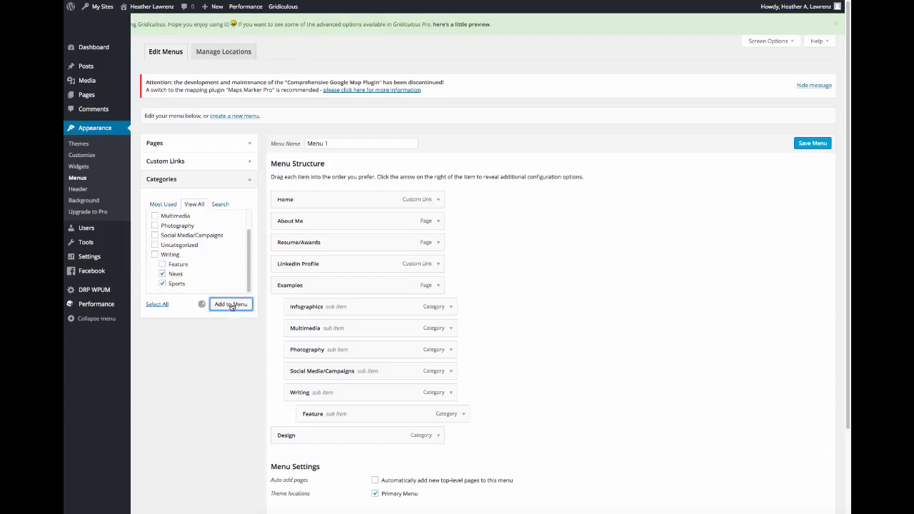
Nest Design as the first sub item of Examples, place News and Sports below Feature under Writing, and save the menu.
{"action": "left_click_drag", "start_coordinate": [393, 435], "coordinate": [457, 326]}
{"action": "scroll", "coordinate": [561, 348], "scroll_direction": "down", "scroll_amount": 3}
{"action": "left_click_drag", "start_coordinate": [350, 319], "coordinate": [391, 345]}
{"action": "left_click", "coordinate": [812, 434]}
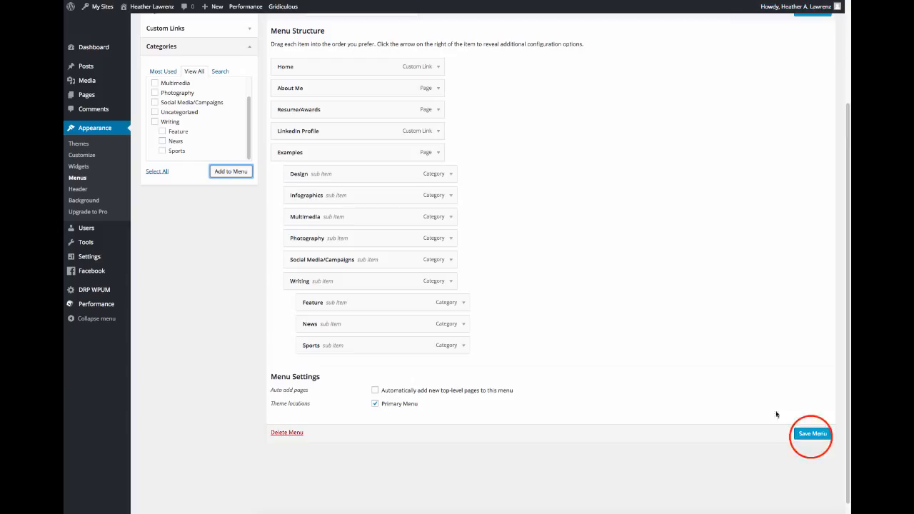